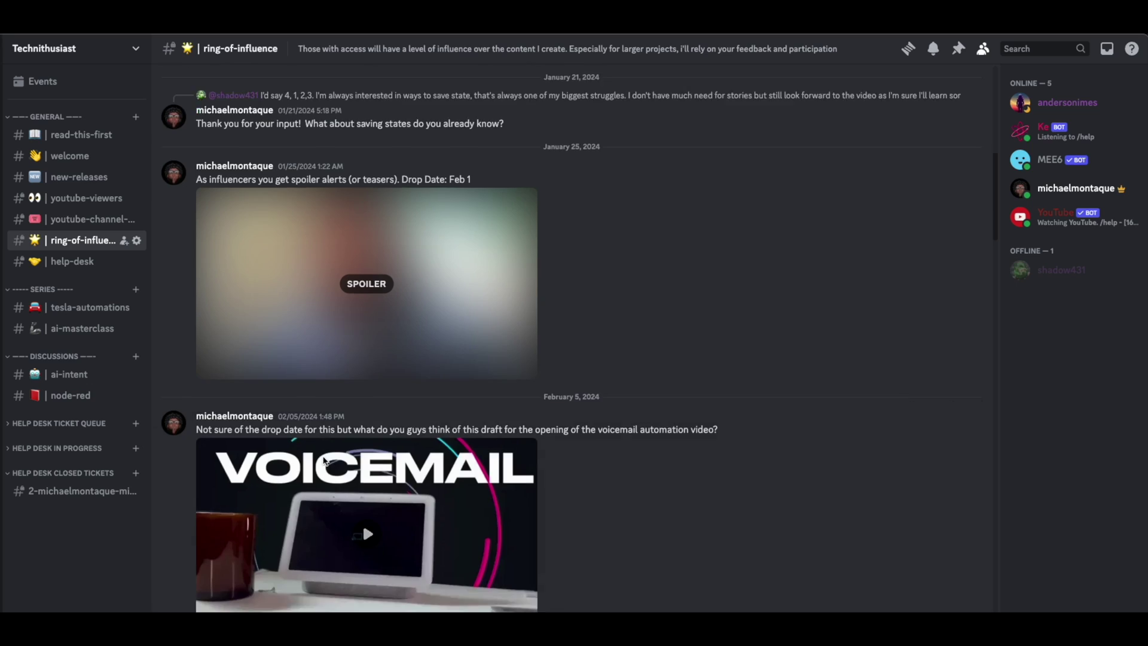
Step: Expand the Technithusiast video's description and follow its Chaperone voicemail automation link
scroll(323, 462, down, 6)
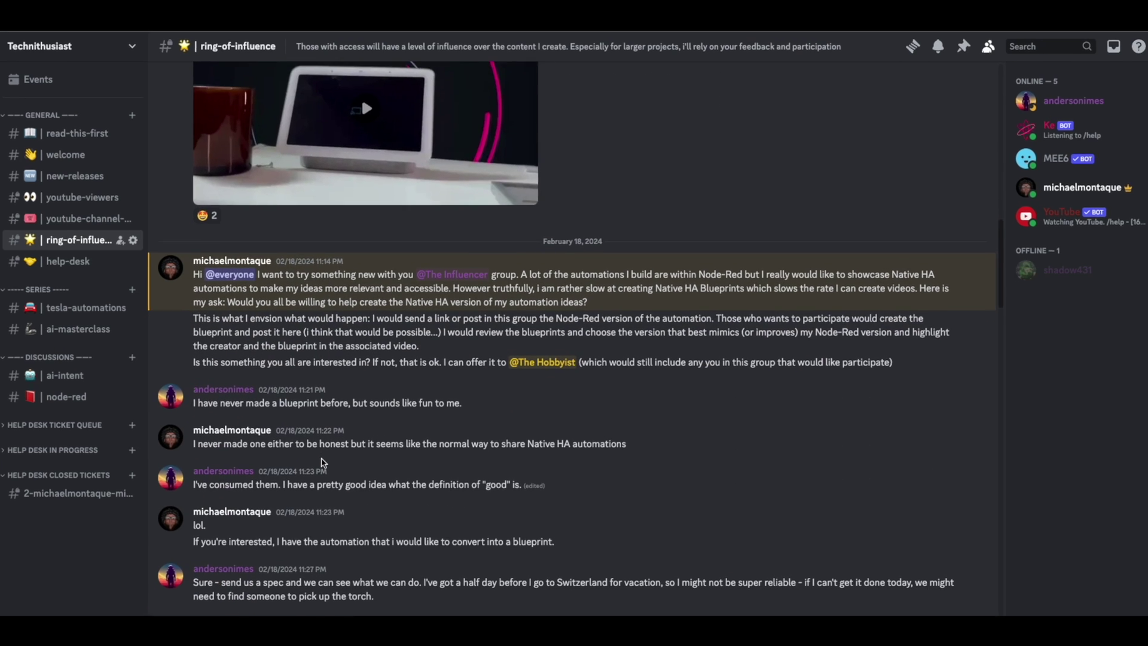
scroll(323, 462, down, 2)
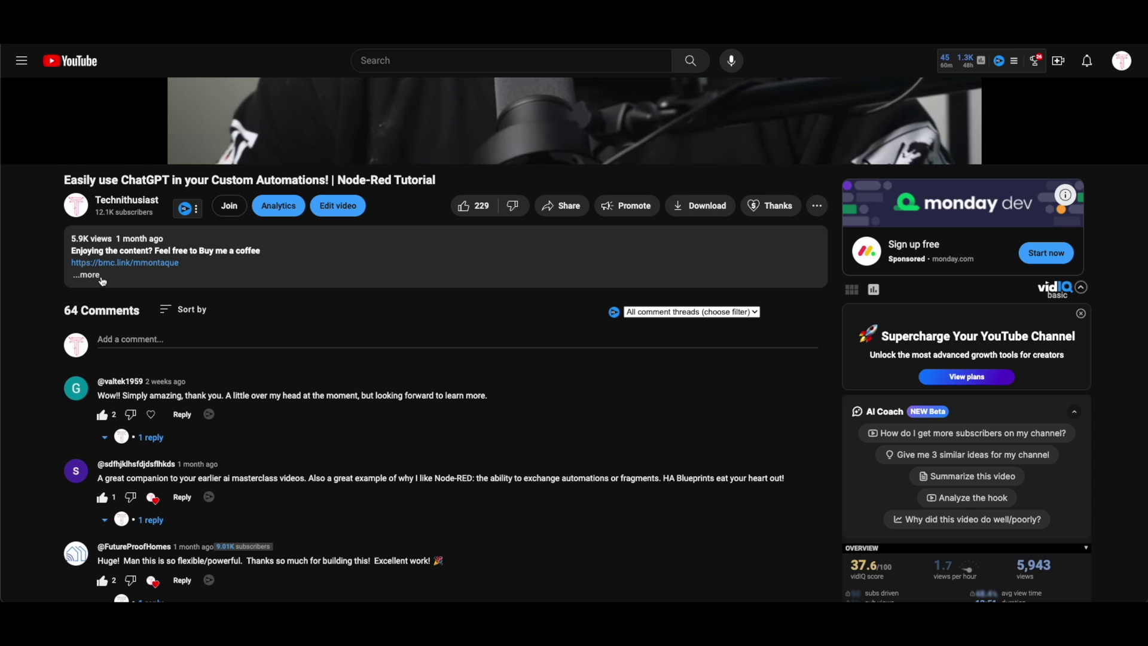
click(94, 275)
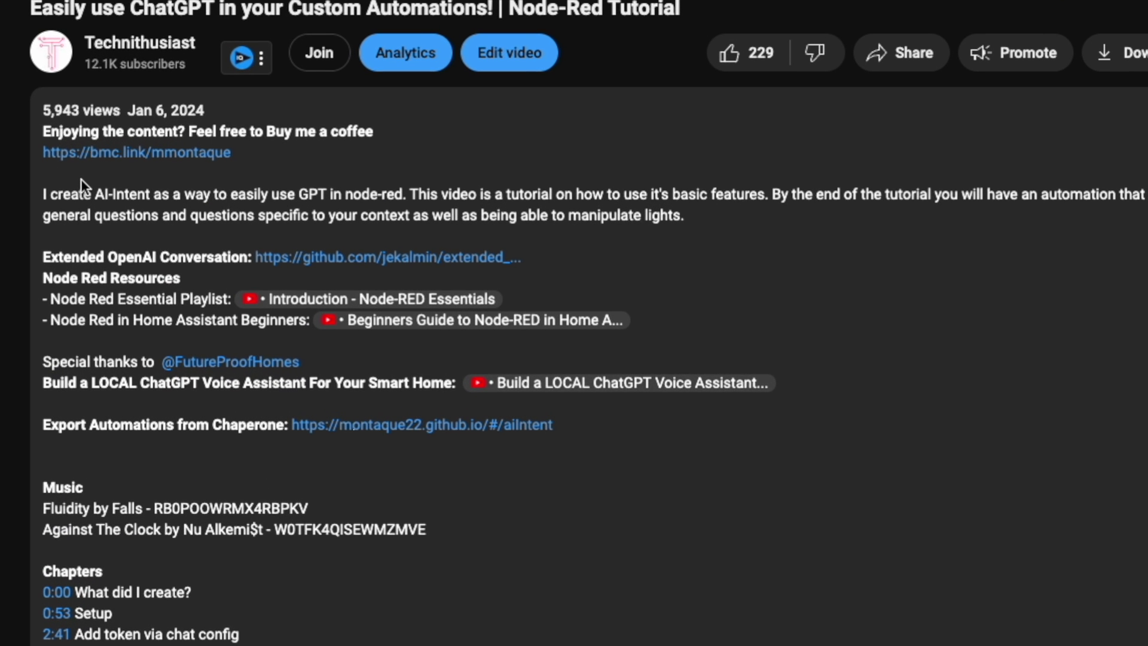
click(353, 429)
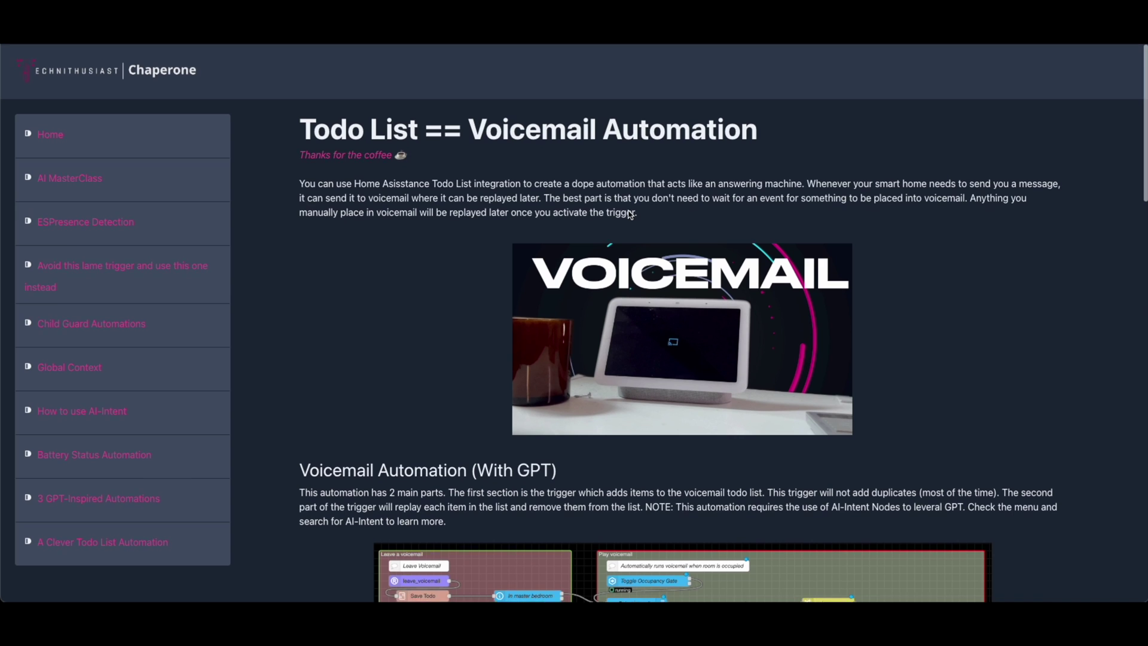
scroll(629, 214, down, 5)
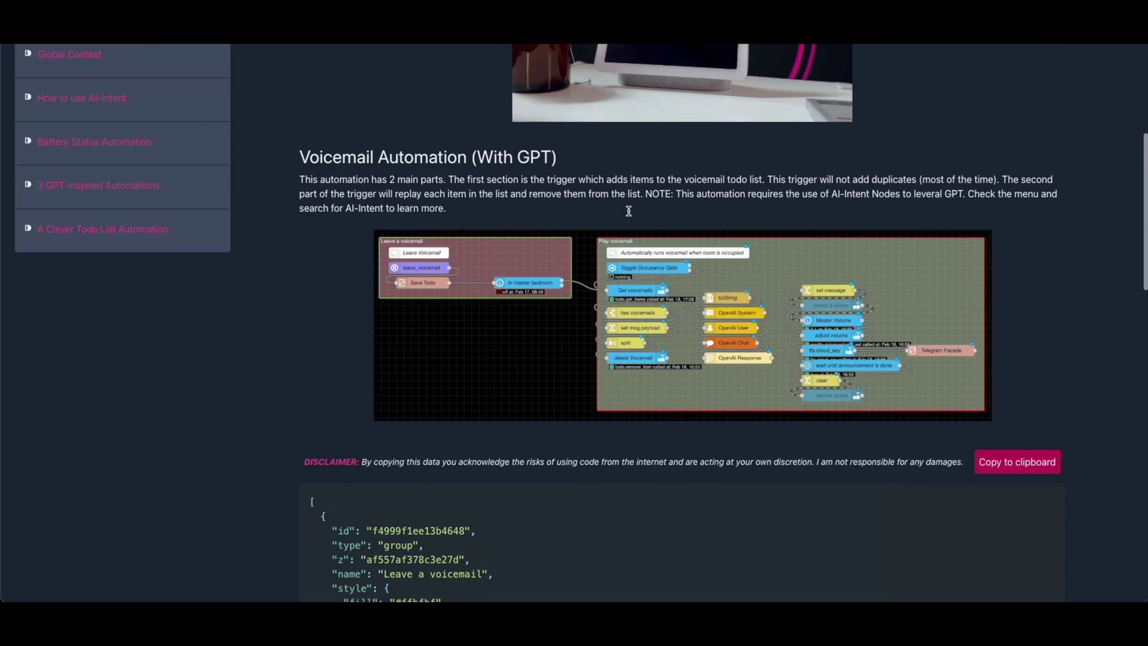
Step: Scroll past the With GPT flow to the Voicemail Automation (No GPT) flow image and JSON
scroll(629, 214, down, 5)
scroll(315, 450, down, 5)
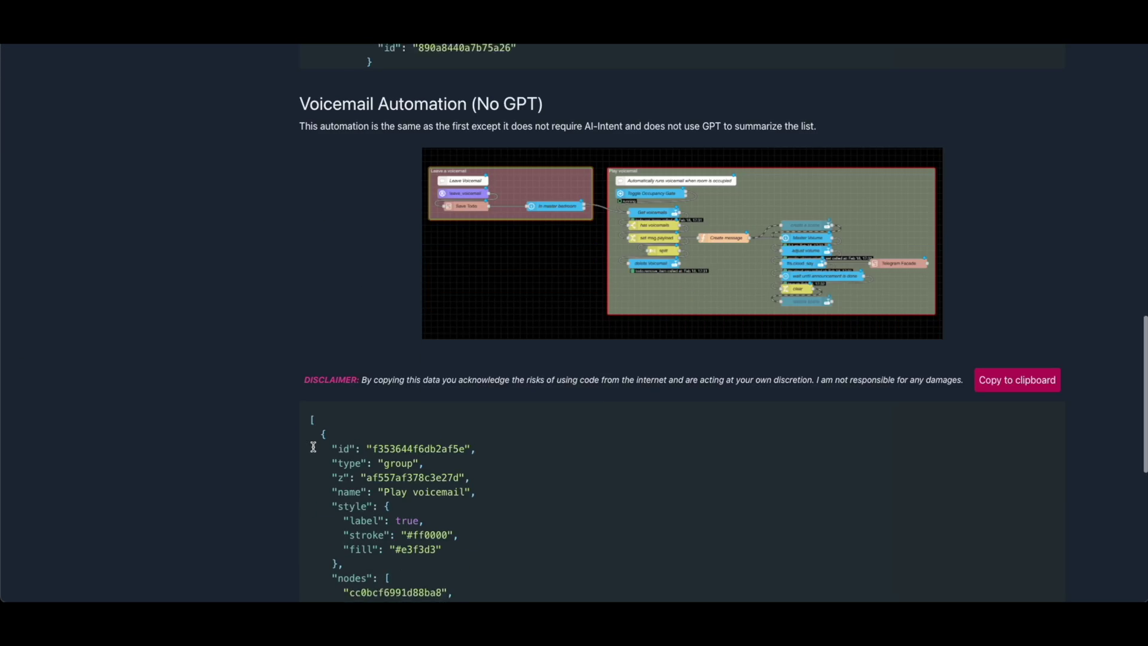
scroll(313, 447, down, 8)
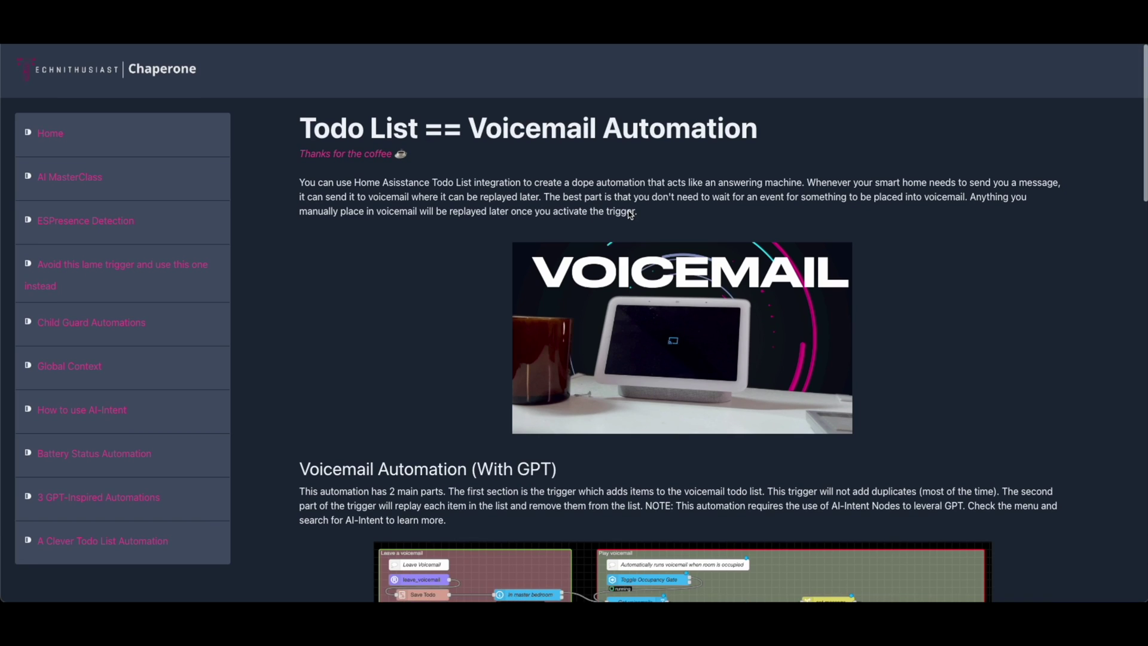
scroll(628, 210, down, 5)
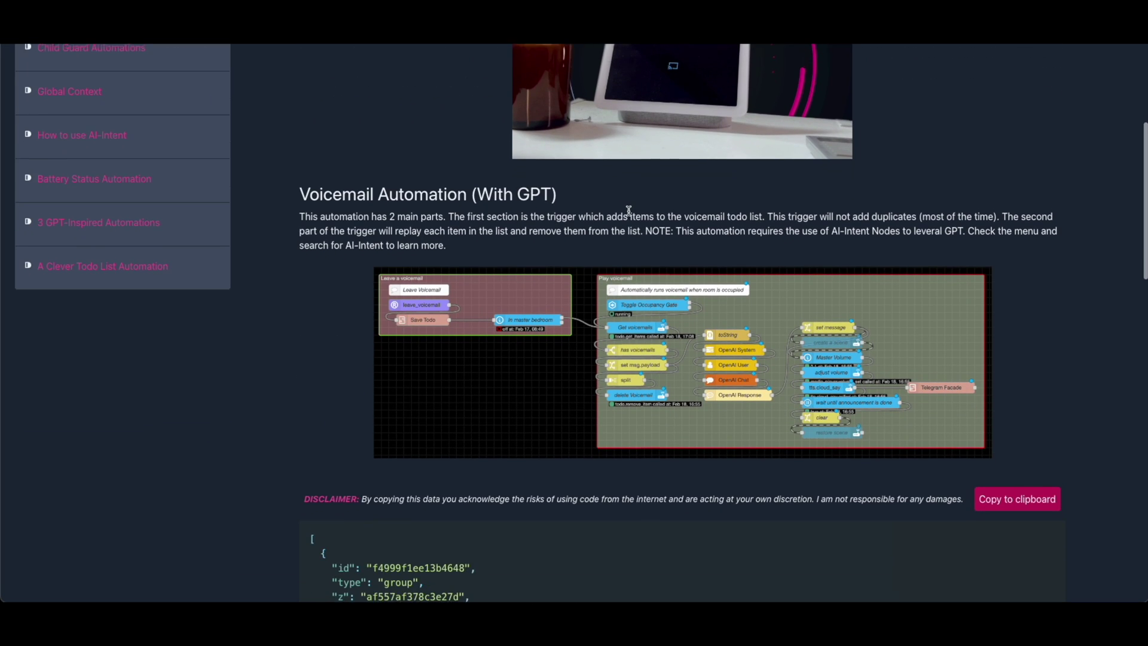
scroll(628, 211, down, 1)
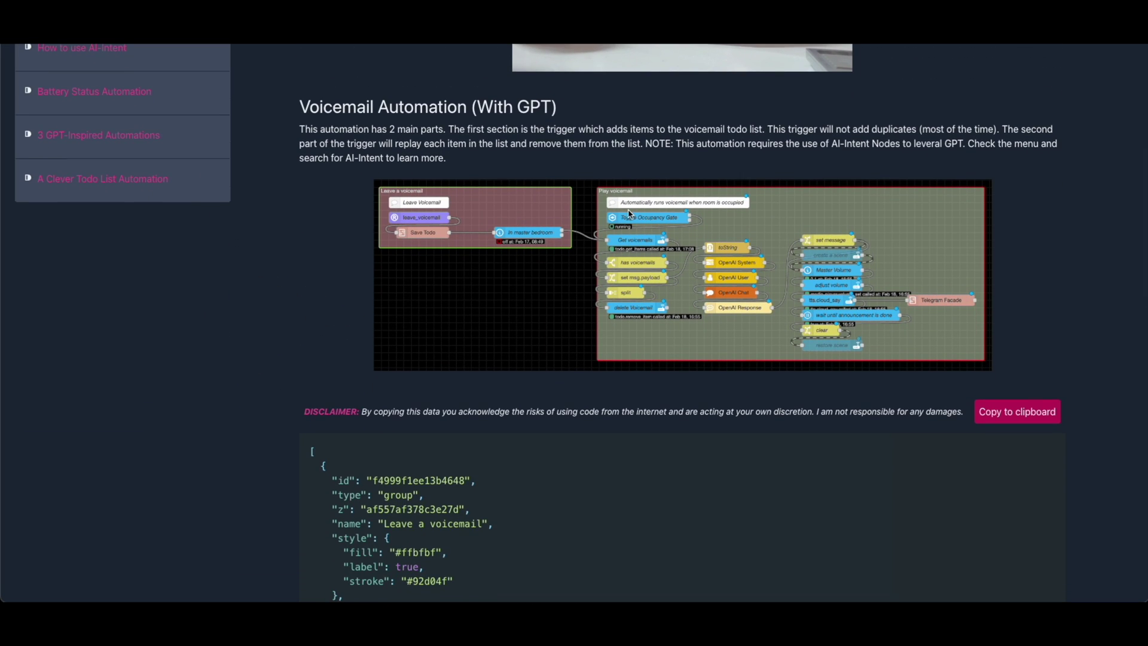
scroll(628, 212, down, 5)
scroll(312, 451, down, 5)
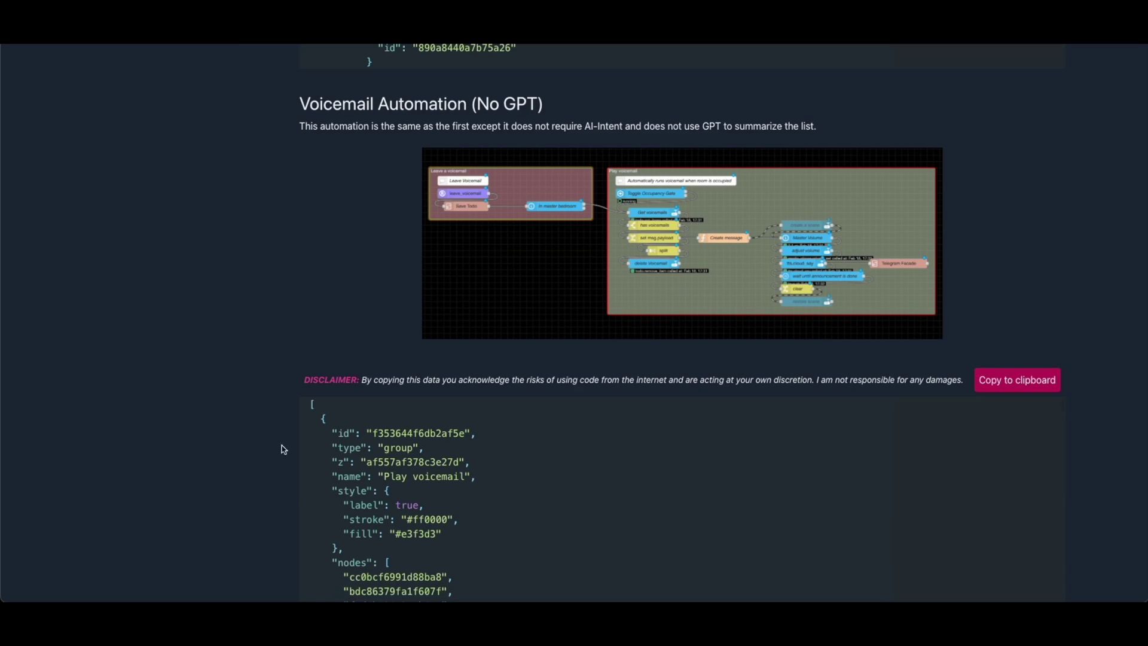
scroll(279, 448, down, 8)
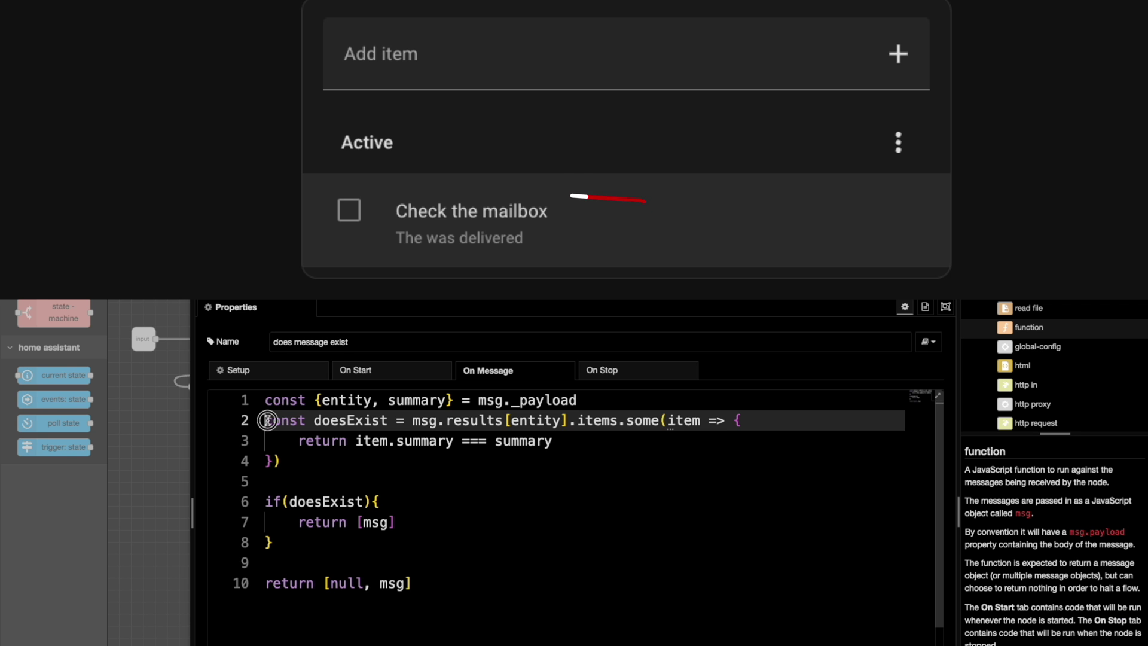
Step: Select code lines 2–4 holding the doesExist check for an existing todo summary
drag(265, 420, 330, 458)
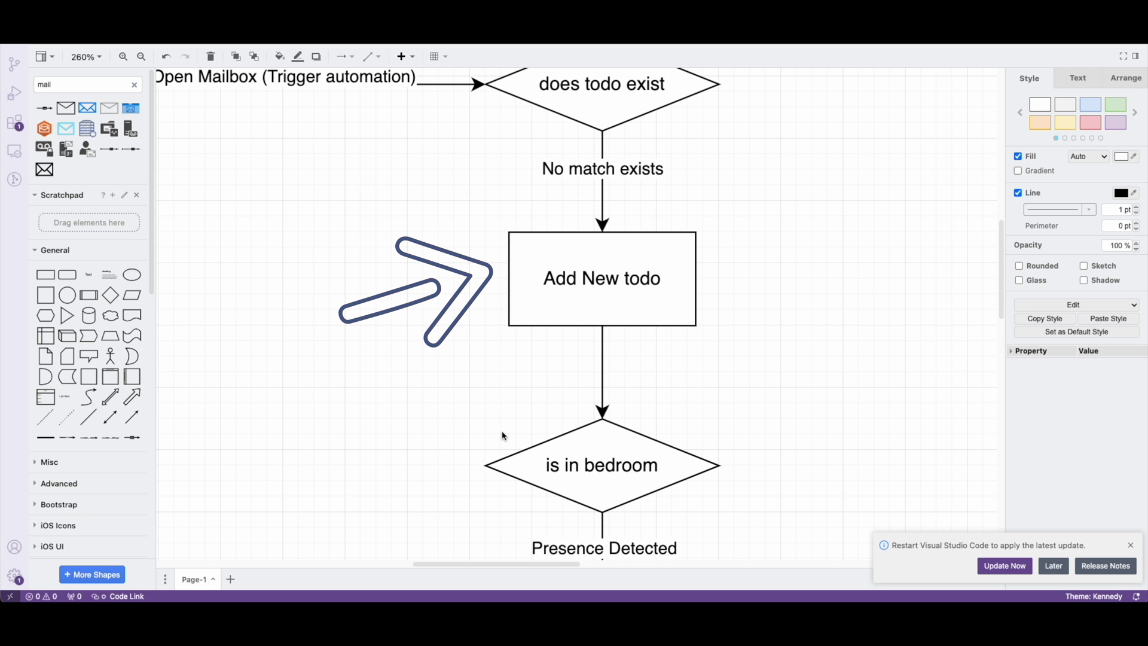
Step: Trace the flowchart from Add New todo down to the Announce on Speaker box above GPT Summary
scroll(502, 435, down, 6)
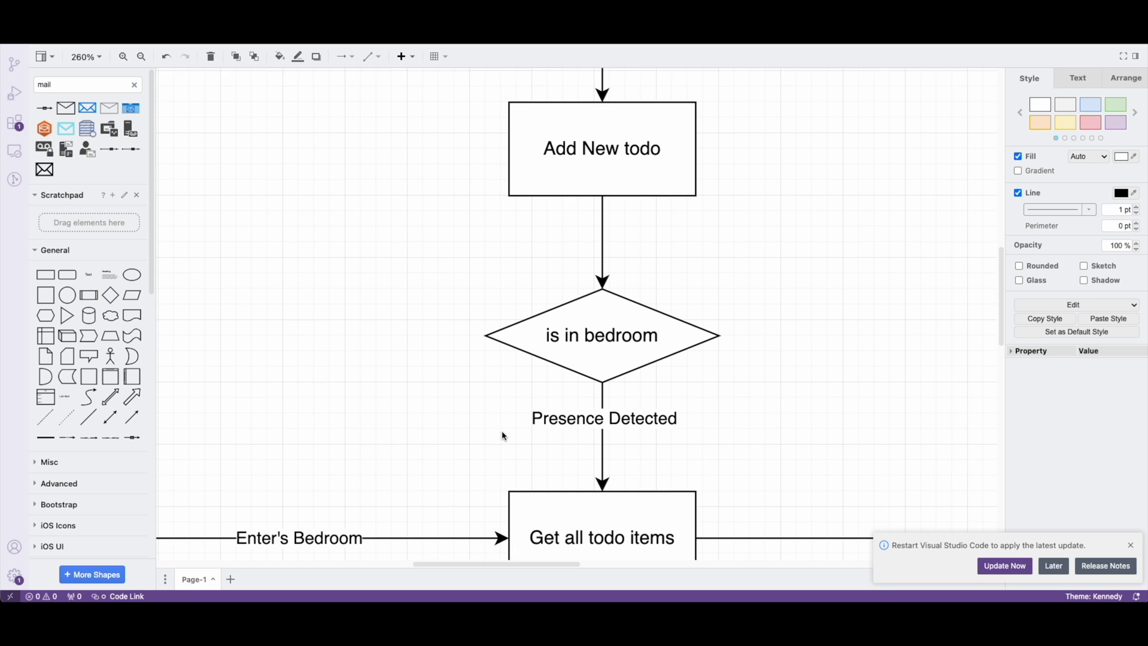
scroll(502, 436, down, 1)
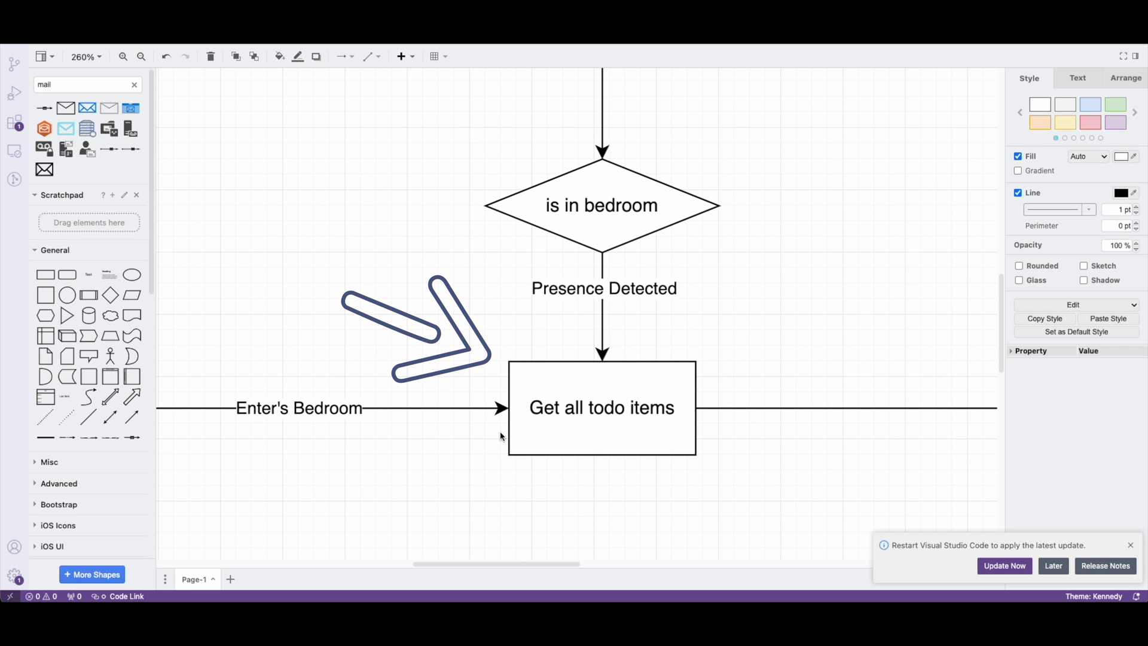
scroll(501, 436, right, 15)
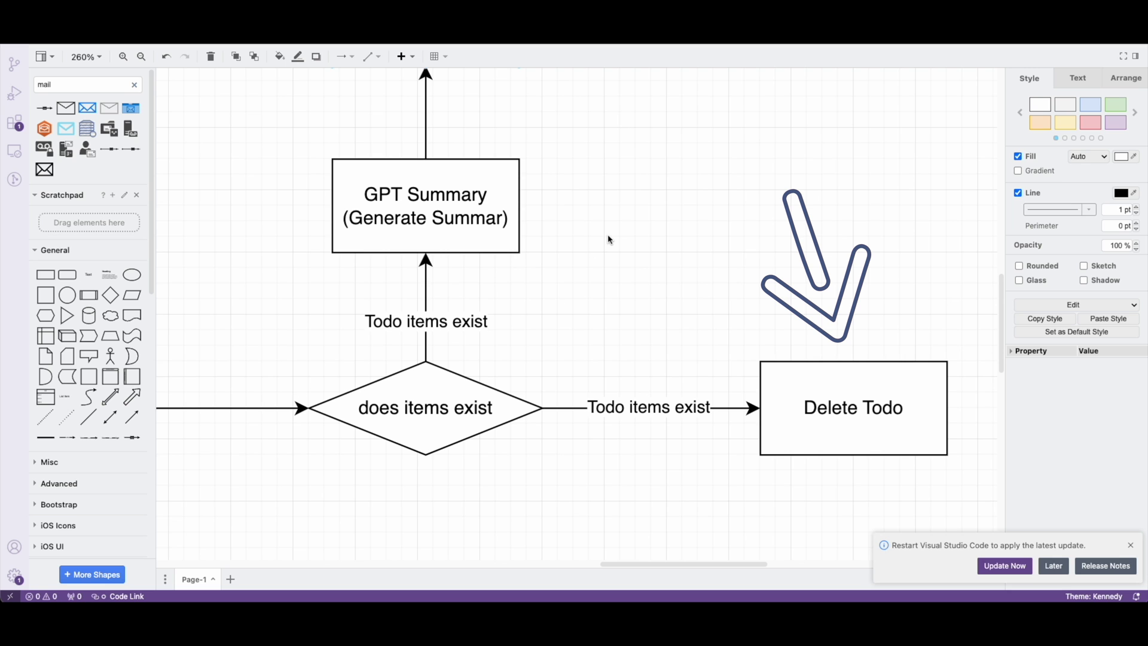
scroll(608, 239, up, 4)
scroll(608, 239, left, 2)
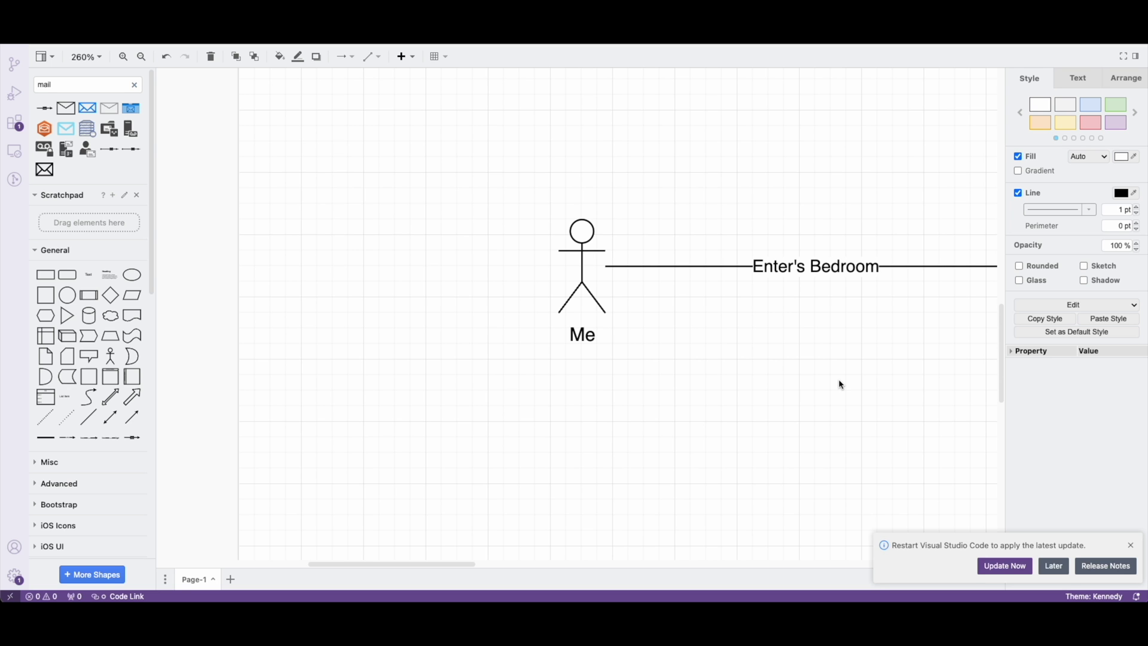
Step: Pan the canvas to show the mailbox trigger through Announce on Speaker and Delete Todo at 100%
scroll(841, 381, left, 1)
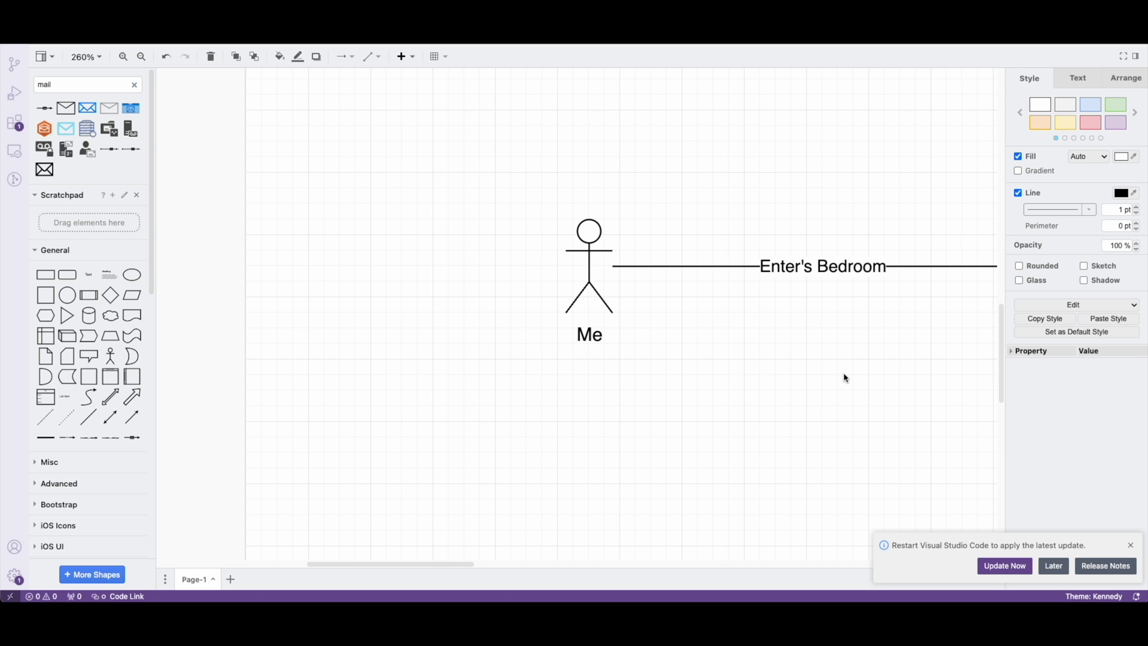
scroll(844, 378, right, 10)
scroll(844, 378, down, 5)
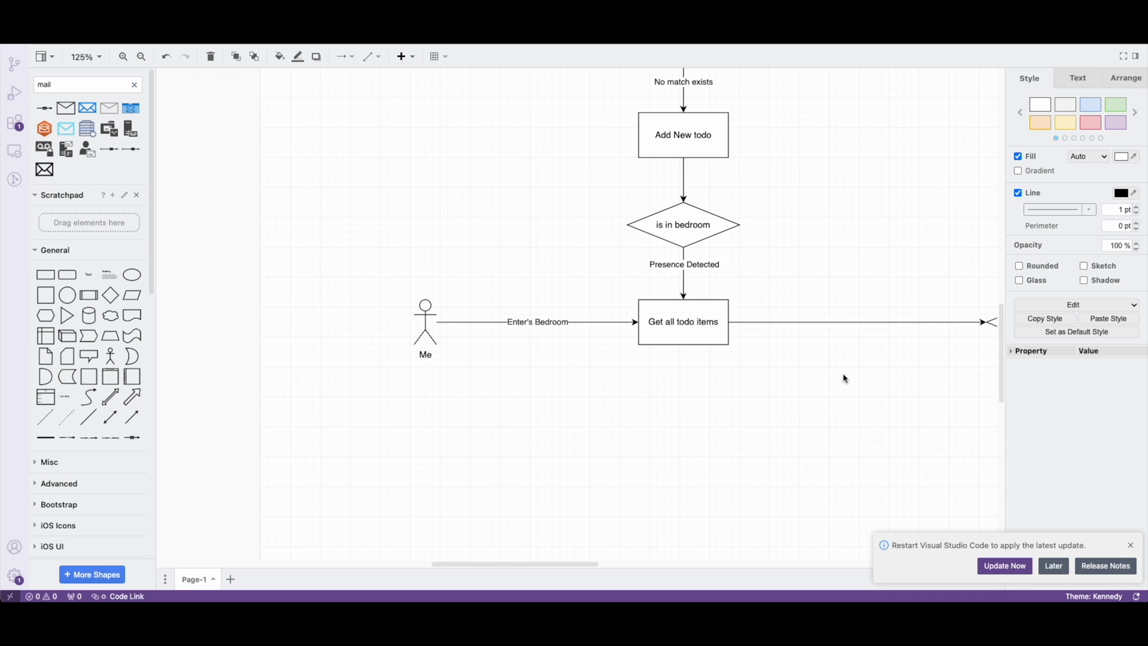
scroll(845, 378, right, 8)
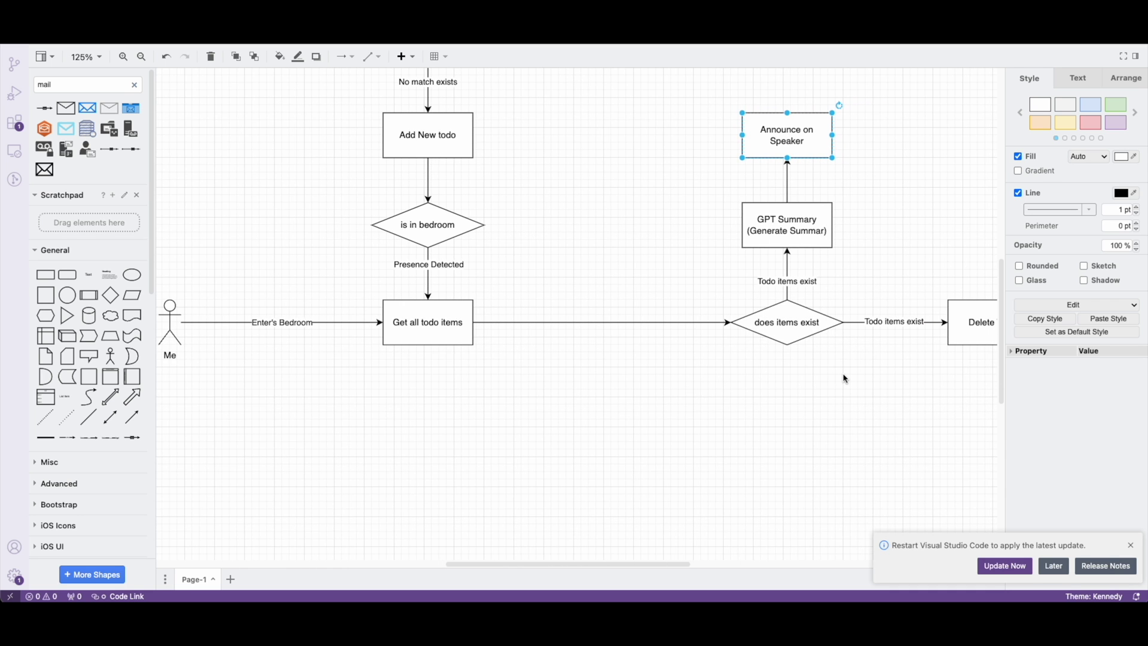
scroll(844, 379, down, 2)
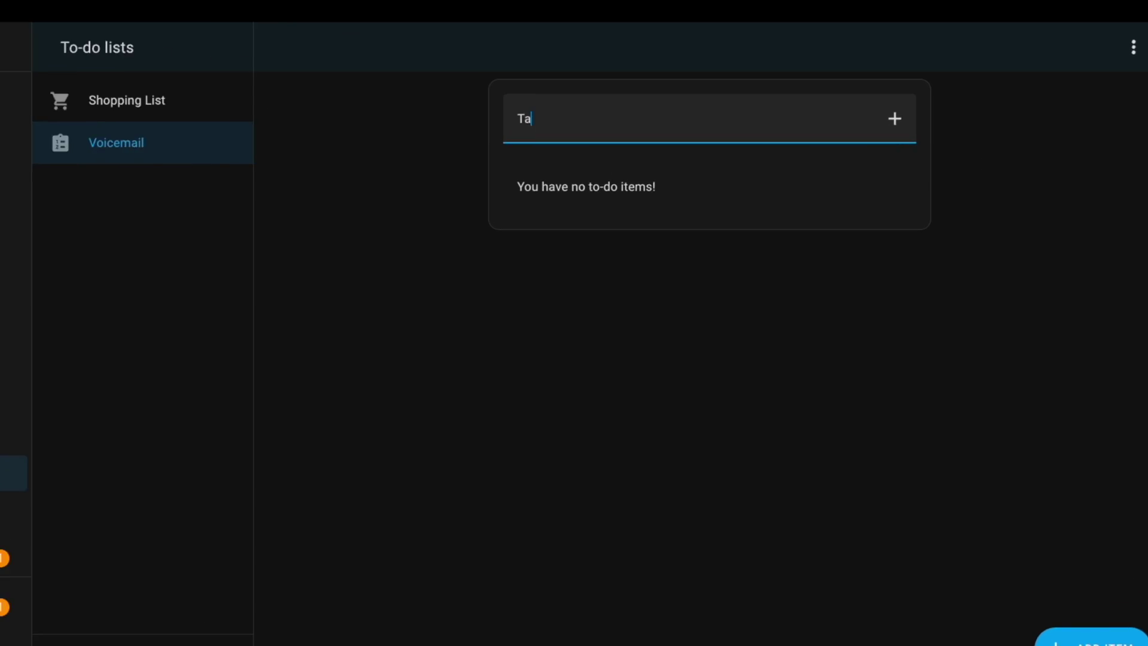
Step: Add the items 'Take out trash', 'Get mail' and 'Call mom' to the Voicemail list
text(ke out trash)
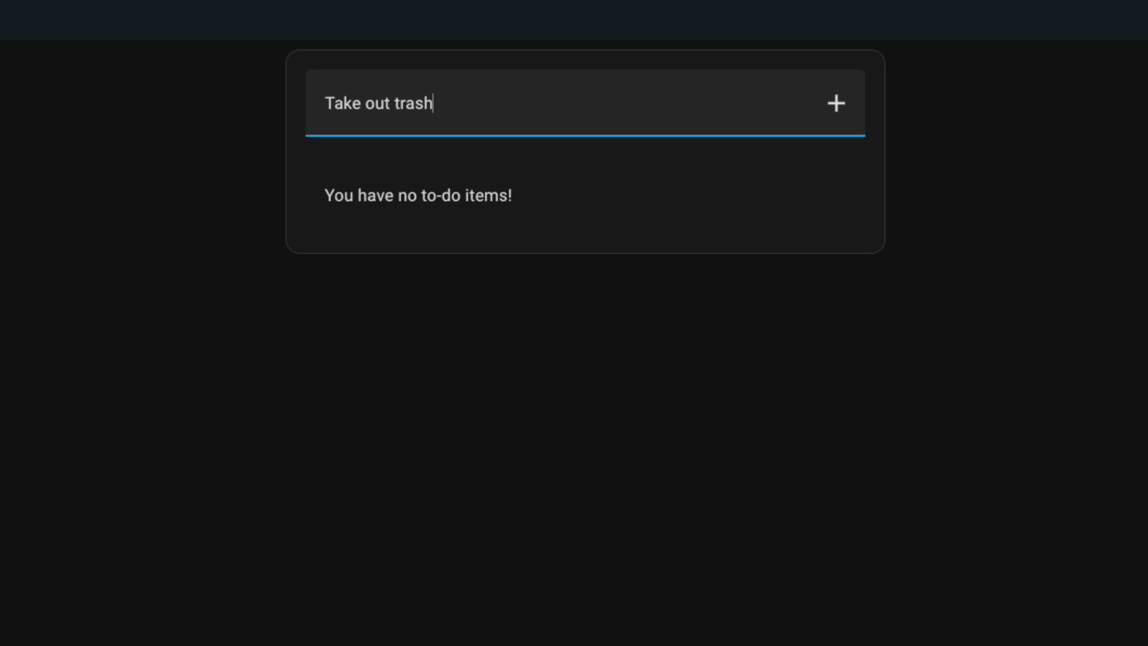
key(Return)
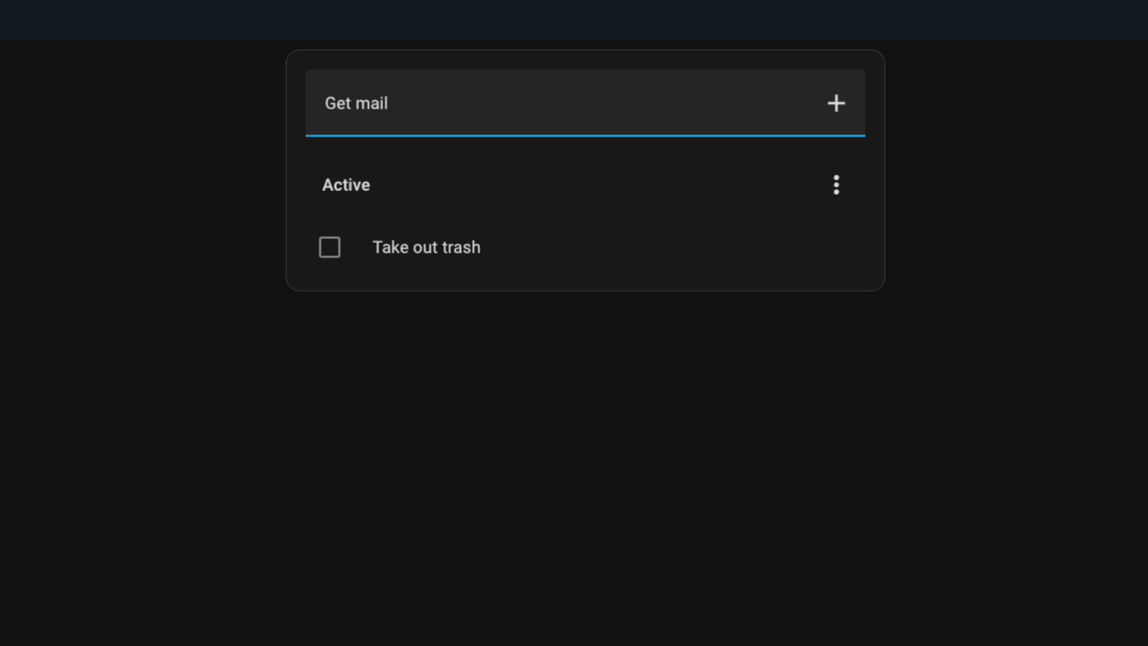
text(Get mail)
key(Return)
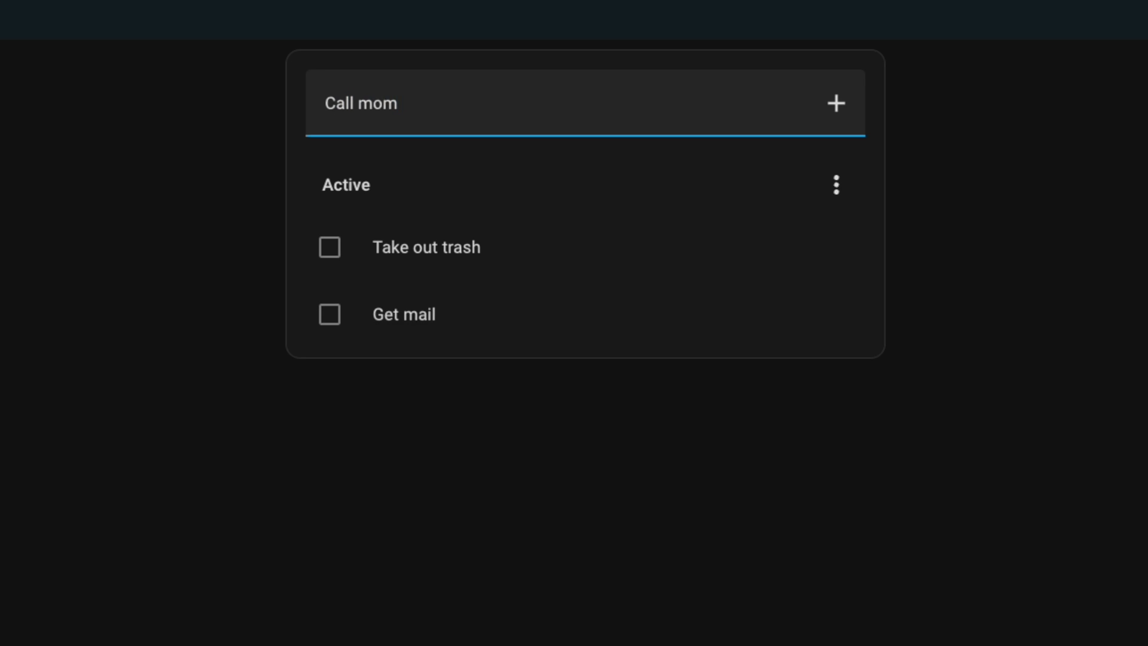
text(Call mom)
key(Return)
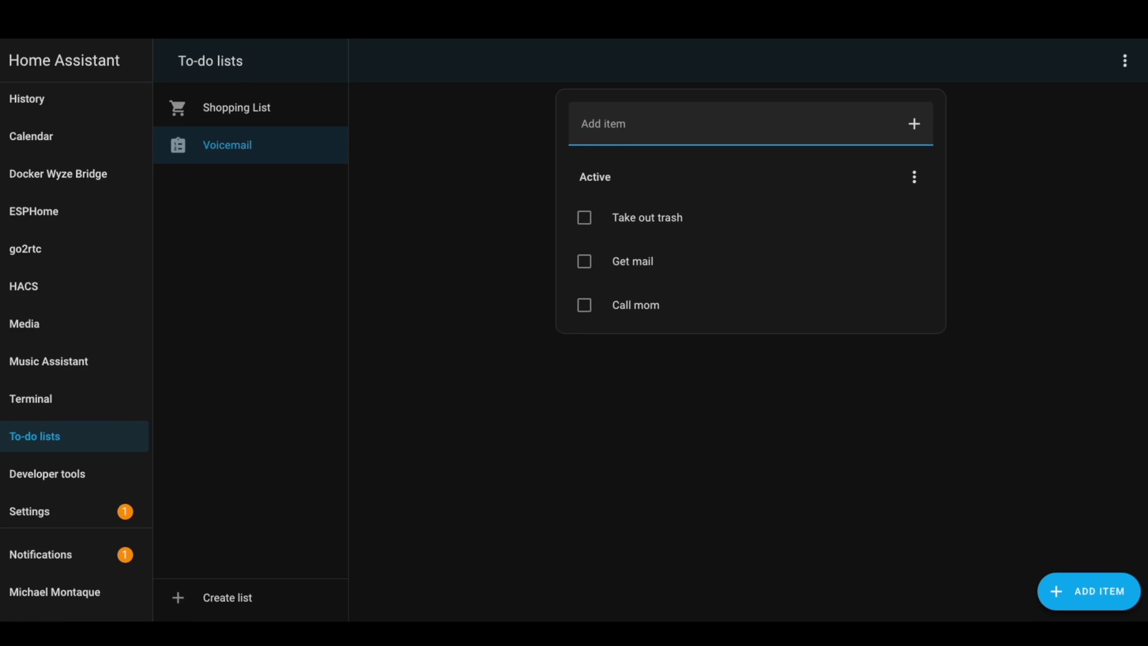